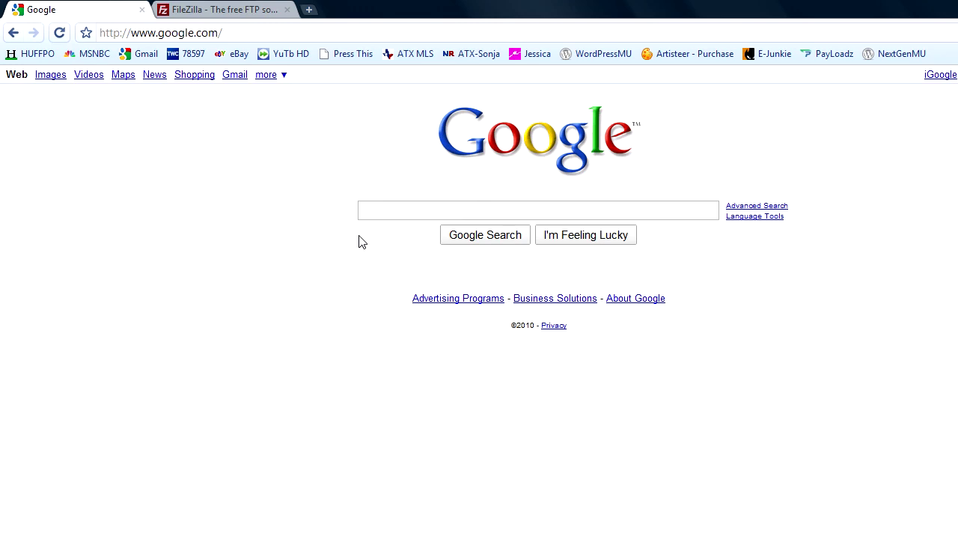
- Put the cursor in the Google search box on google.com
{"action": "left_click", "coordinate": [367, 212]}
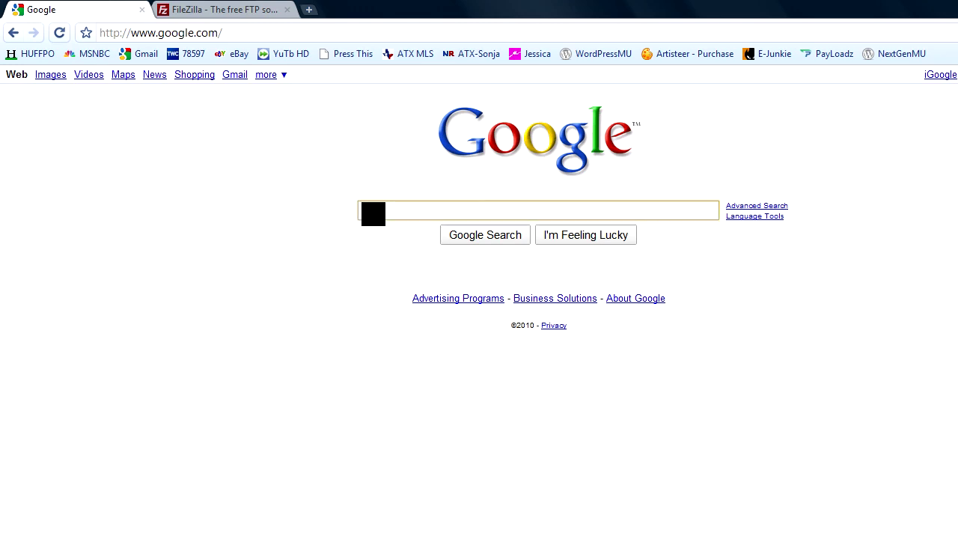
- Search Google for 'wordpress' and follow the result to the WordPress download page
{"action": "type", "text": "wor"}
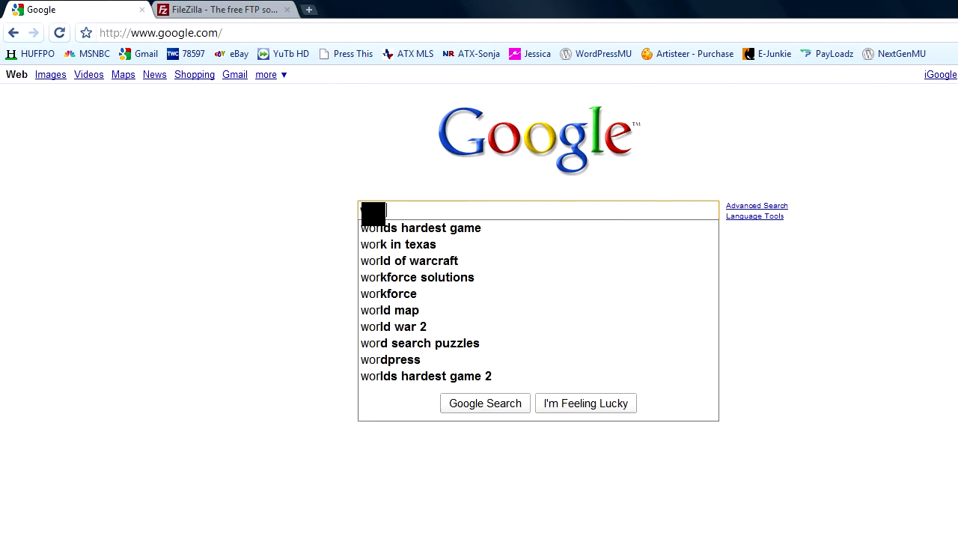
{"action": "type", "text": "dpress"}
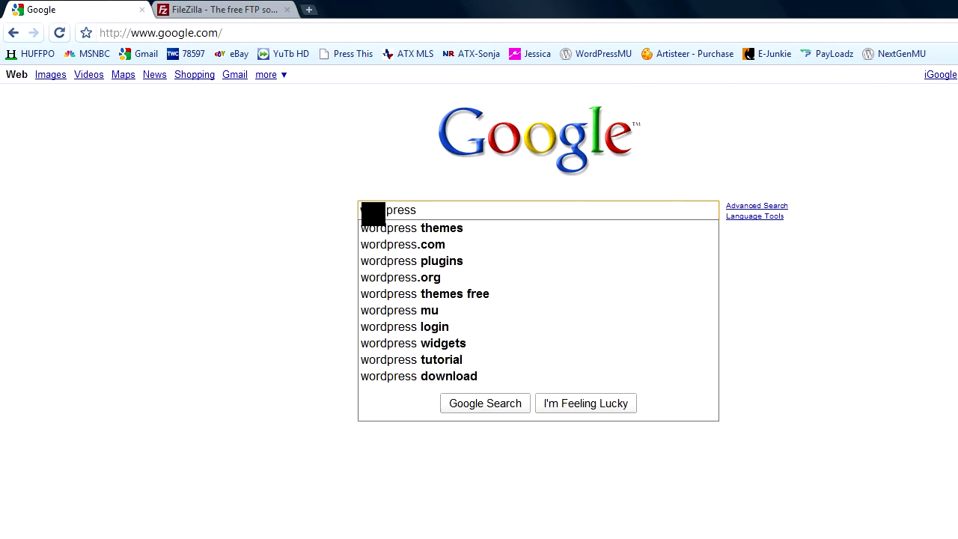
{"action": "key", "text": "Return"}
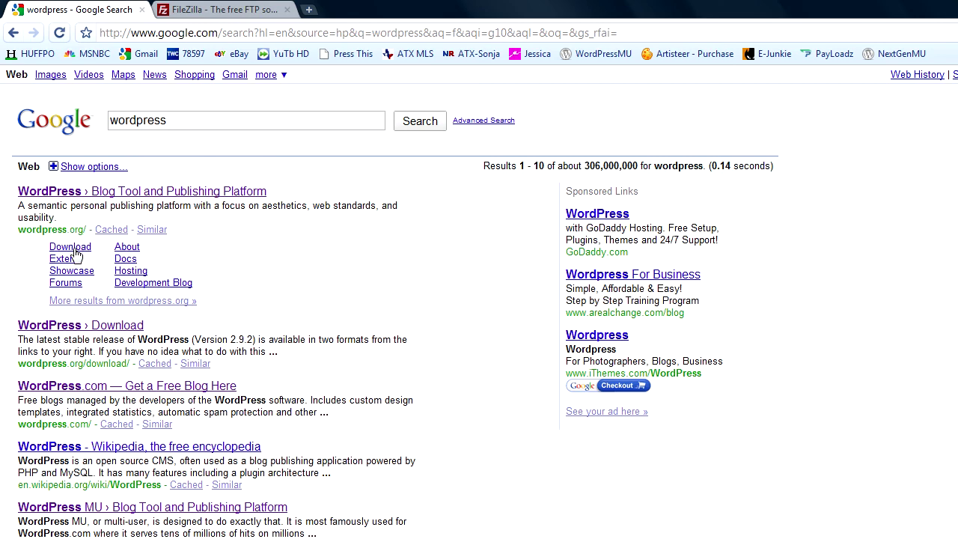
{"action": "left_click", "coordinate": [75, 249]}
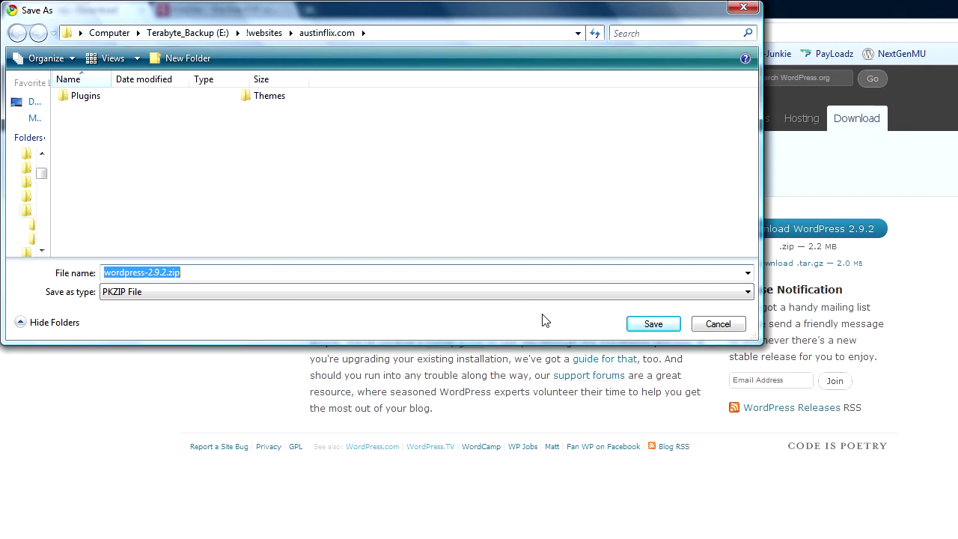
- Save wordpress-2.9.2.zip into the austinflix.com folder
{"action": "left_click", "coordinate": [651, 326]}
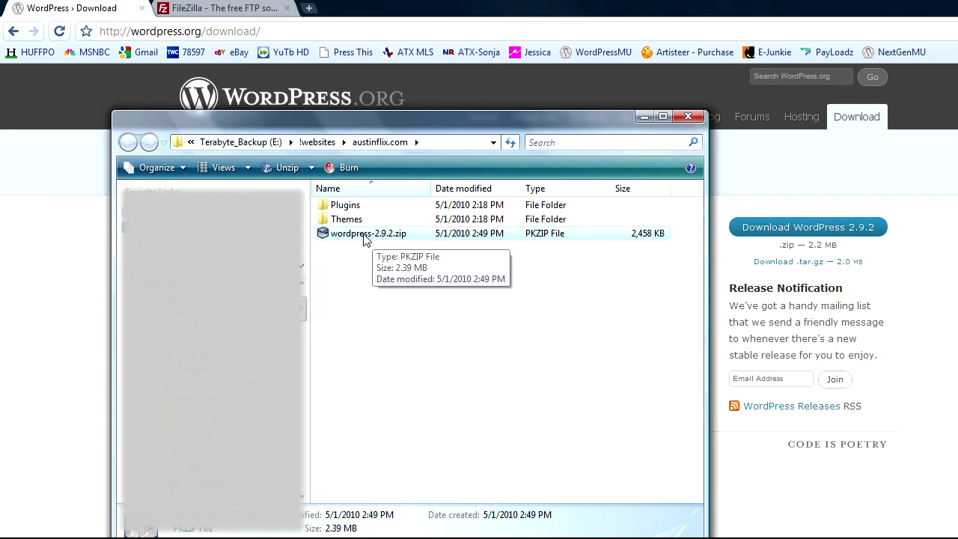
- Unzip wordpress-2.9.2.zip in place and close the finished ZIP Reader window
{"action": "right_click", "coordinate": [363, 235]}
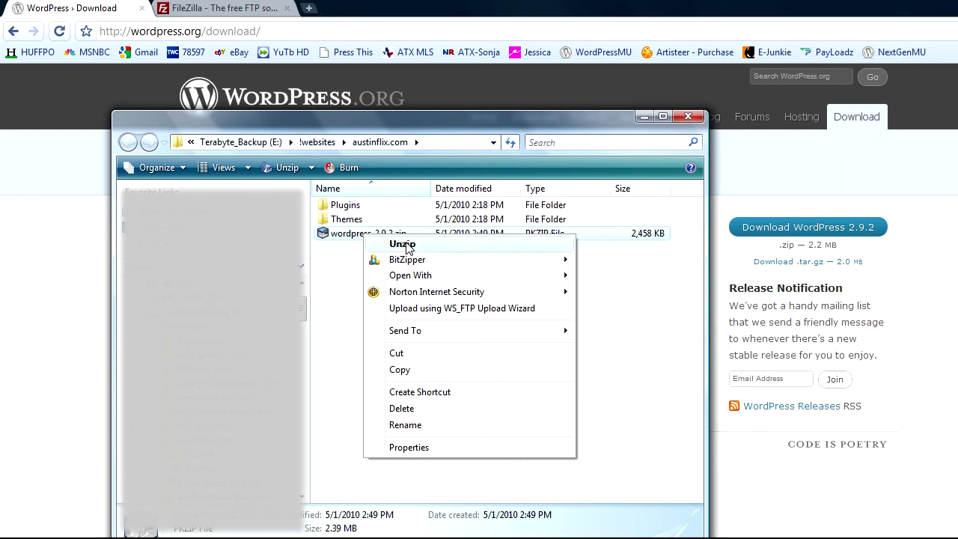
{"action": "left_click", "coordinate": [403, 245]}
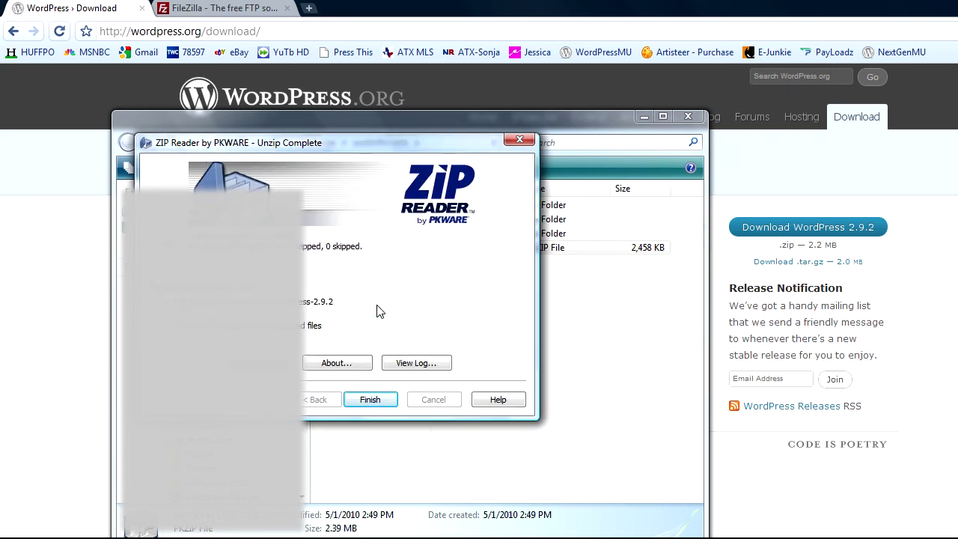
{"action": "left_click", "coordinate": [361, 403]}
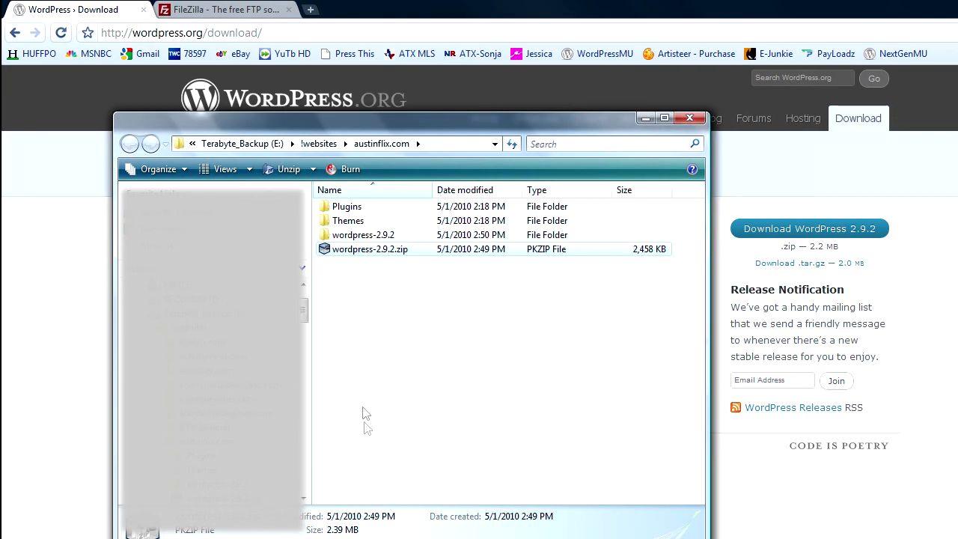
- Open wordpress-2.9.2, then its inner wordpress folder, to list the WordPress files
{"action": "double_click", "coordinate": [355, 237]}
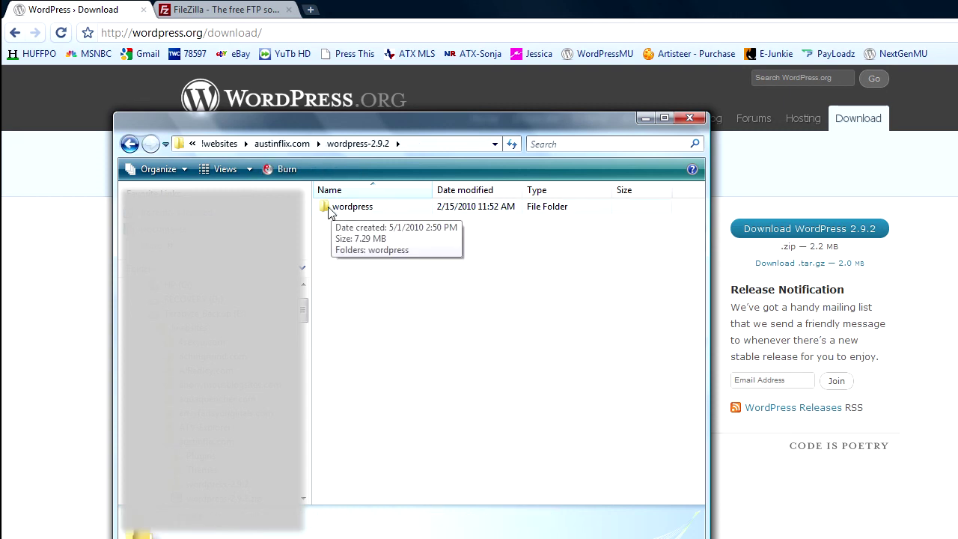
{"action": "double_click", "coordinate": [335, 212]}
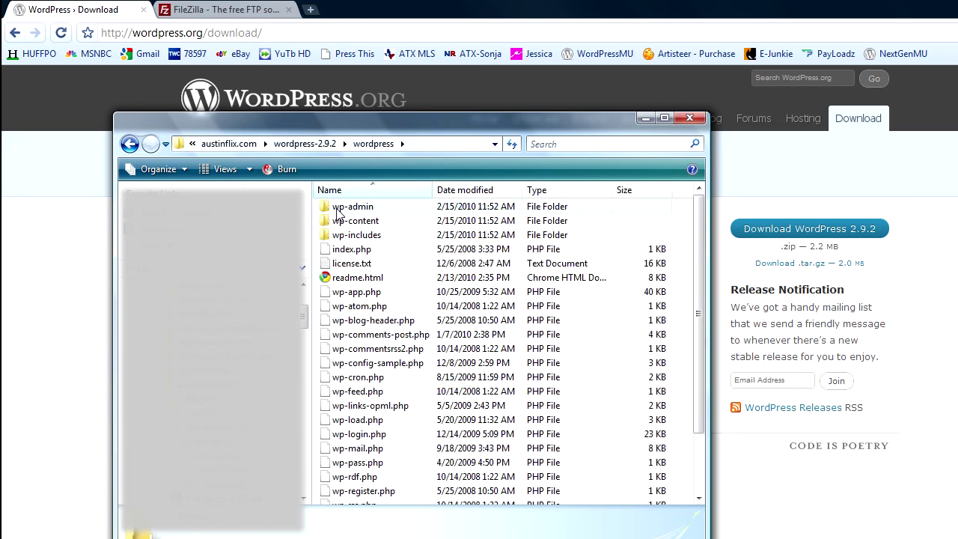
{"action": "mouse_move", "coordinate": [698, 217]}
{"action": "left_mouse_down"}
{"action": "mouse_move", "coordinate": [698, 231]}
{"action": "mouse_move", "coordinate": [702, 150]}
{"action": "left_mouse_up"}
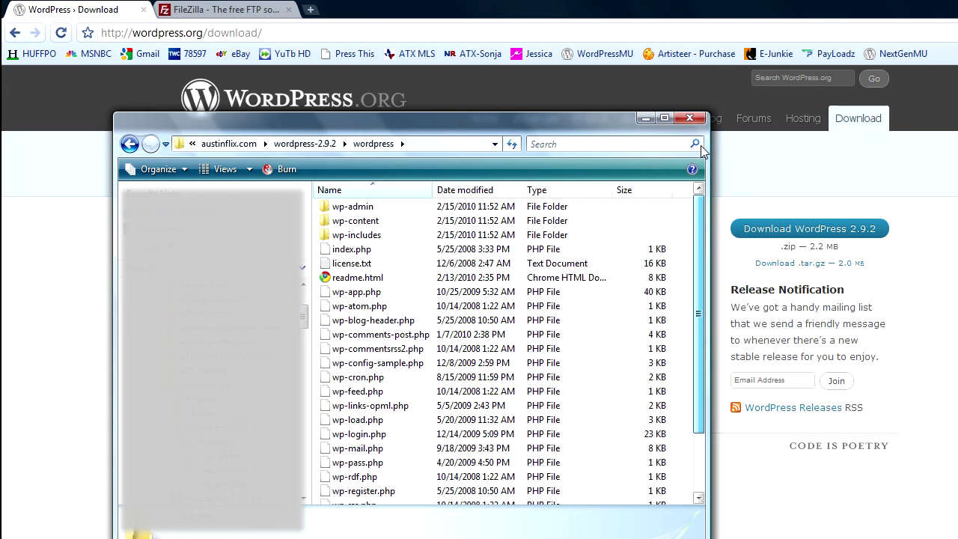